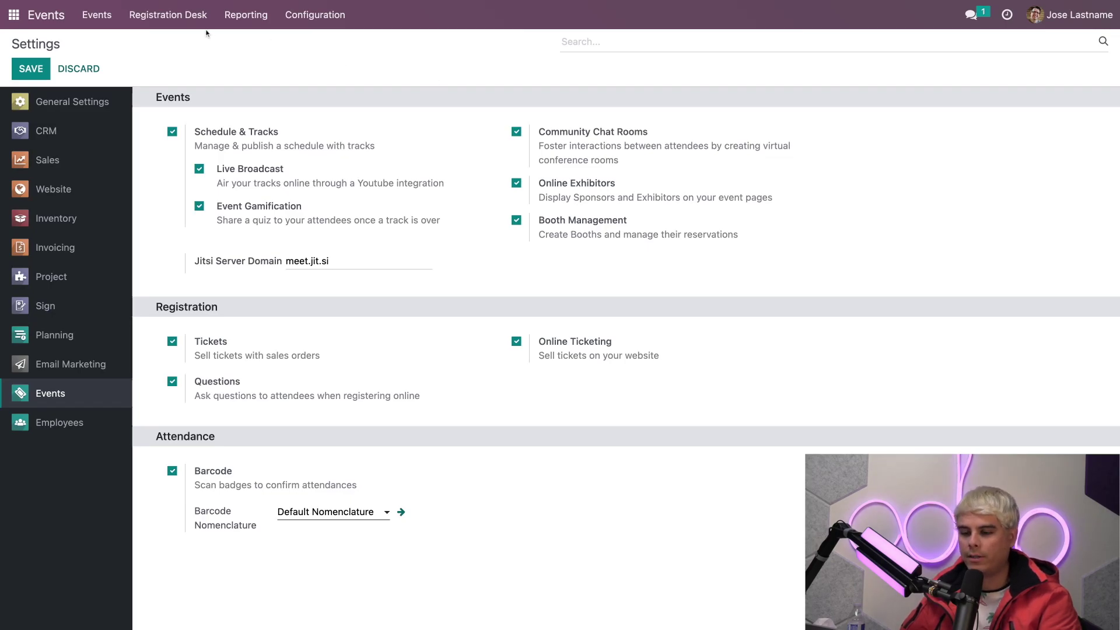
# Open the Sponsors list of the Conference for Architects event
pyautogui.click(92, 13)
pyautogui.click(635, 160)
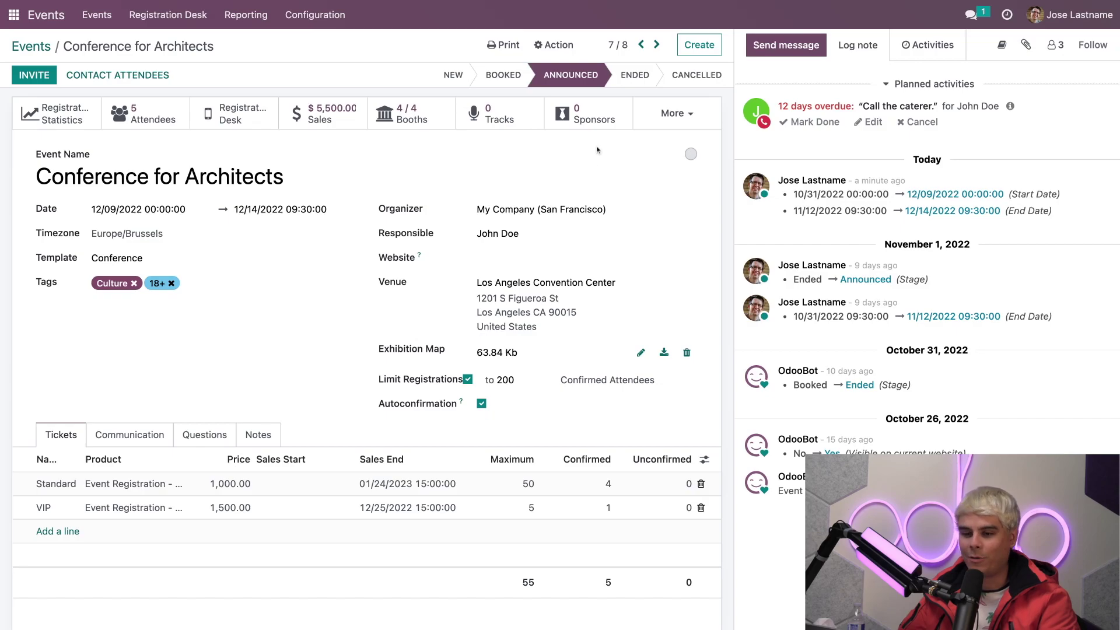
pyautogui.click(599, 123)
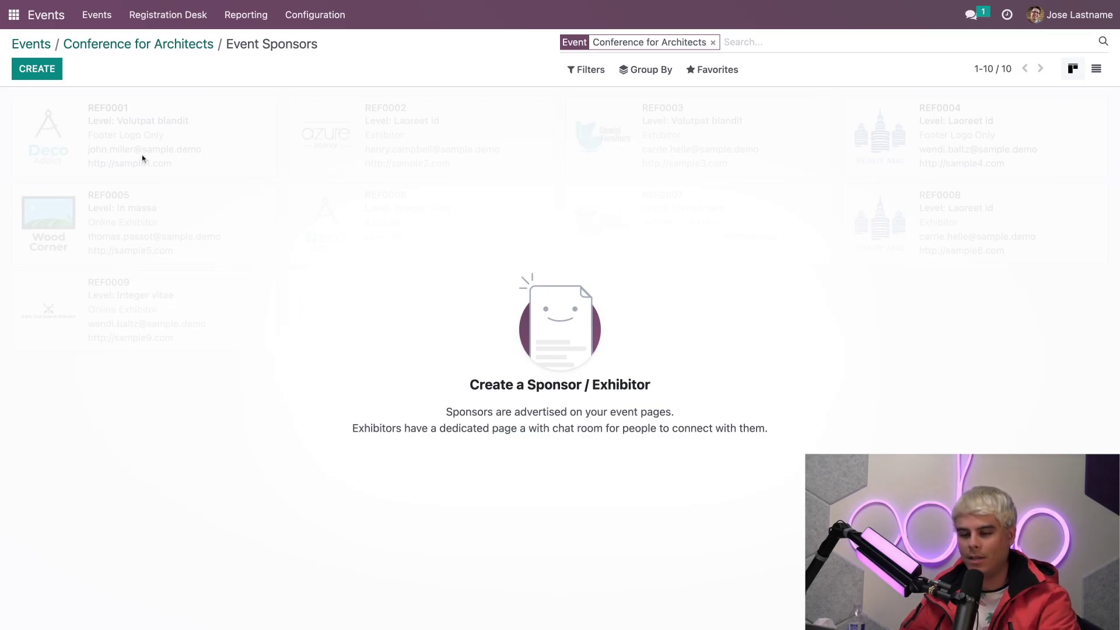
# Create a sponsor named 'OpenWood Decoration' with slogan 'The best choice in any home ;)'
pyautogui.click(36, 72)
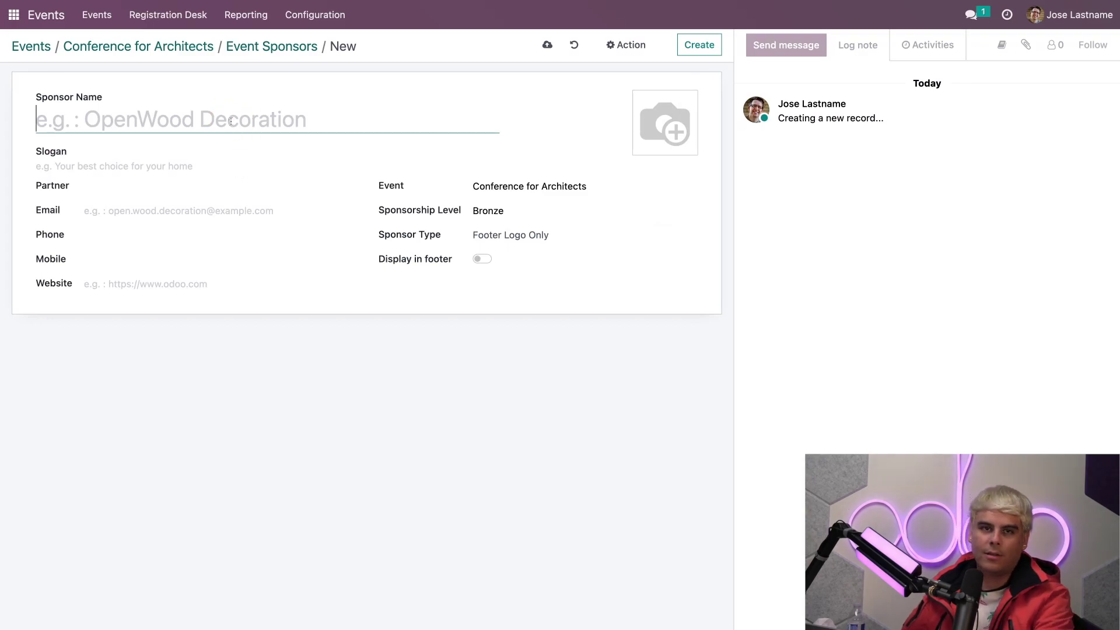
pyautogui.write('Open')
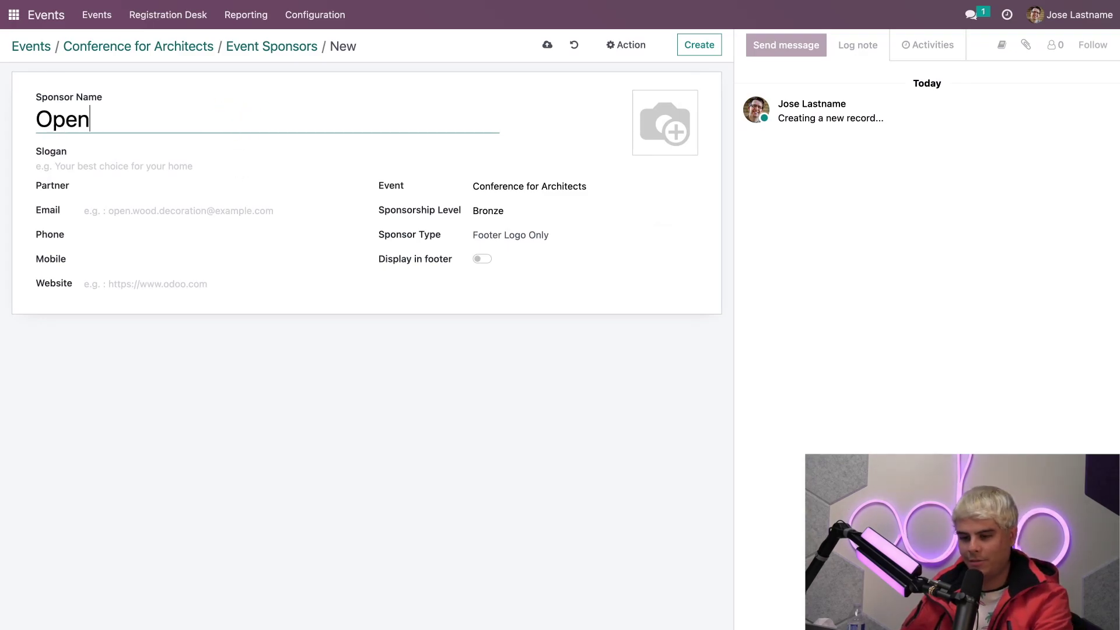
pyautogui.write('Wood Deco')
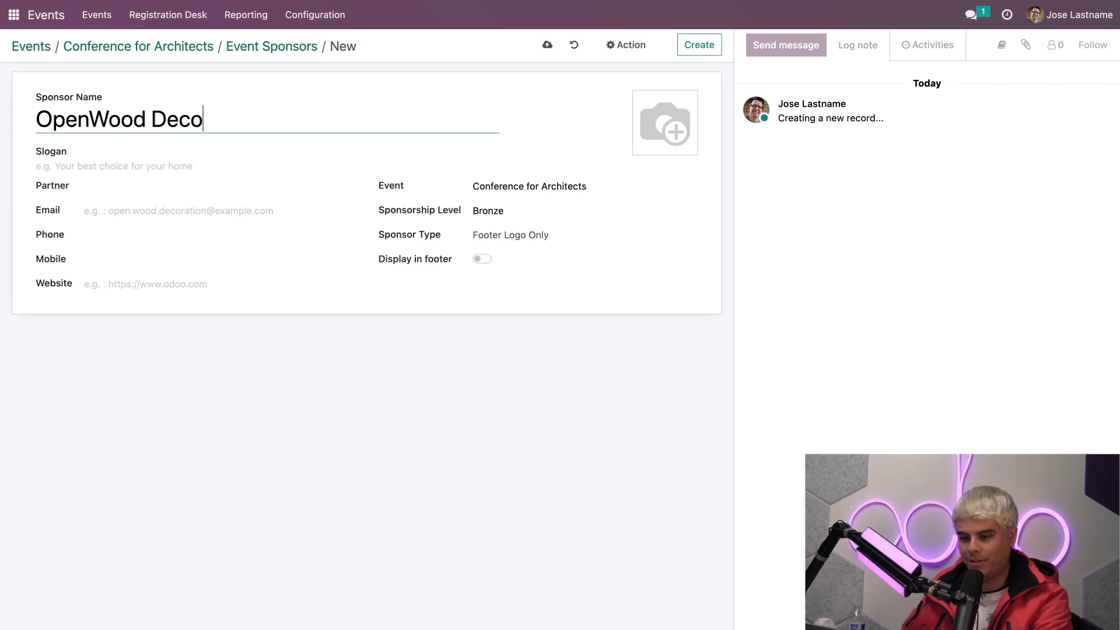
pyautogui.write('ration')
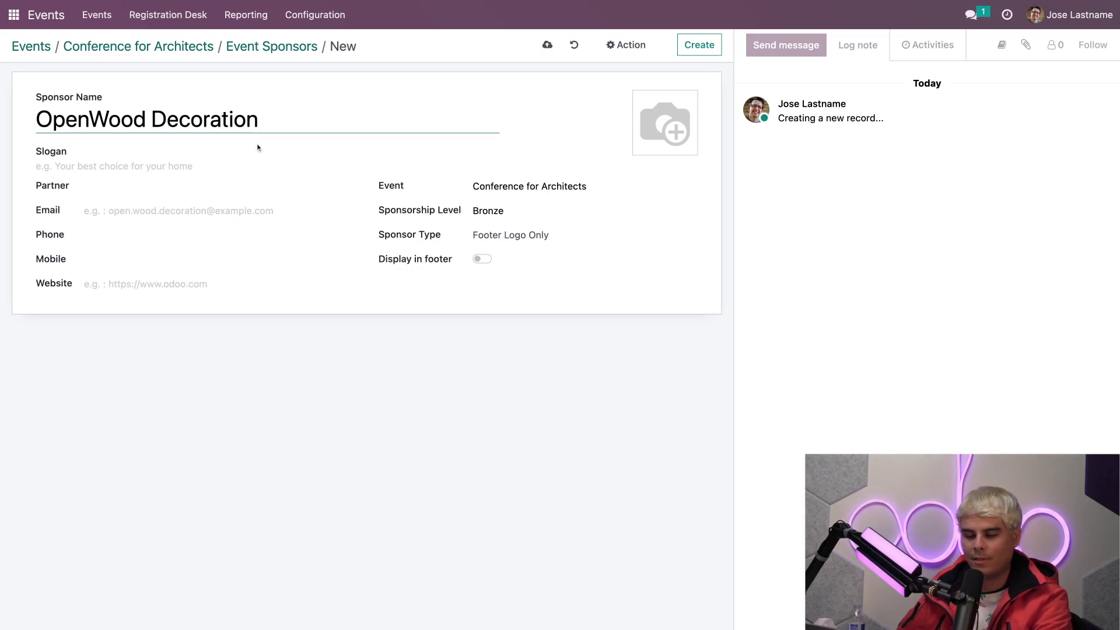
pyautogui.click(199, 165)
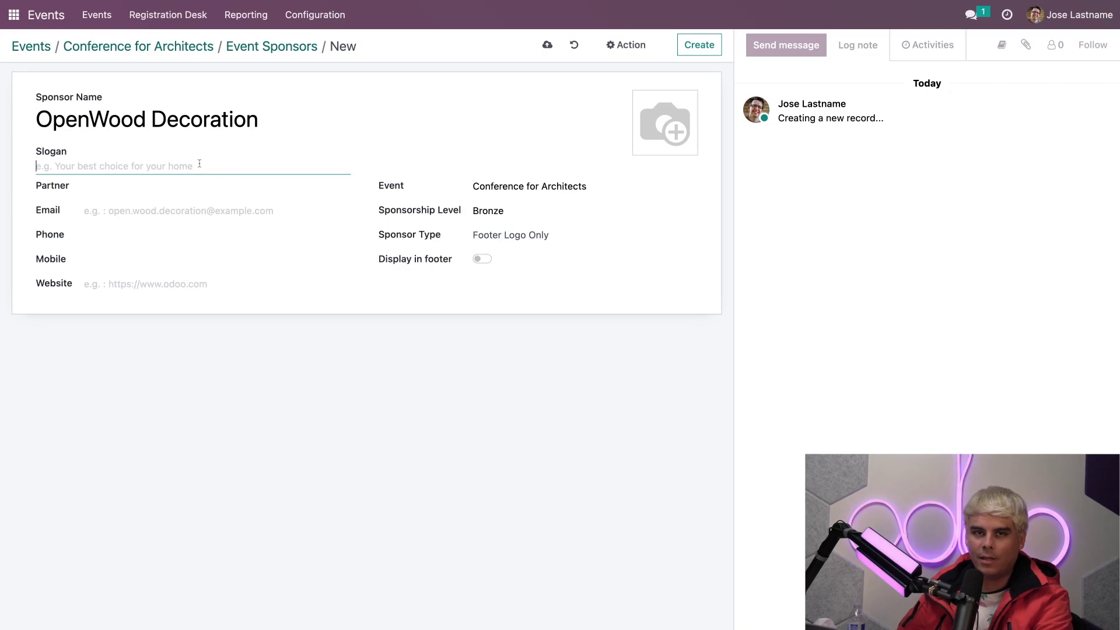
pyautogui.write('The best c')
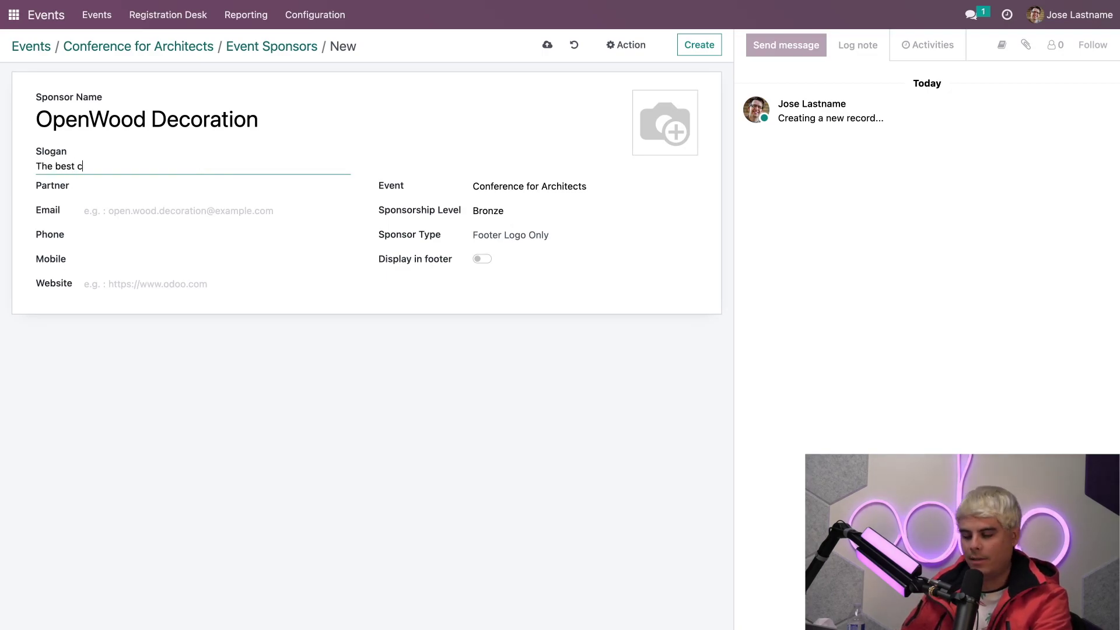
pyautogui.write('hoice in any home ;)')
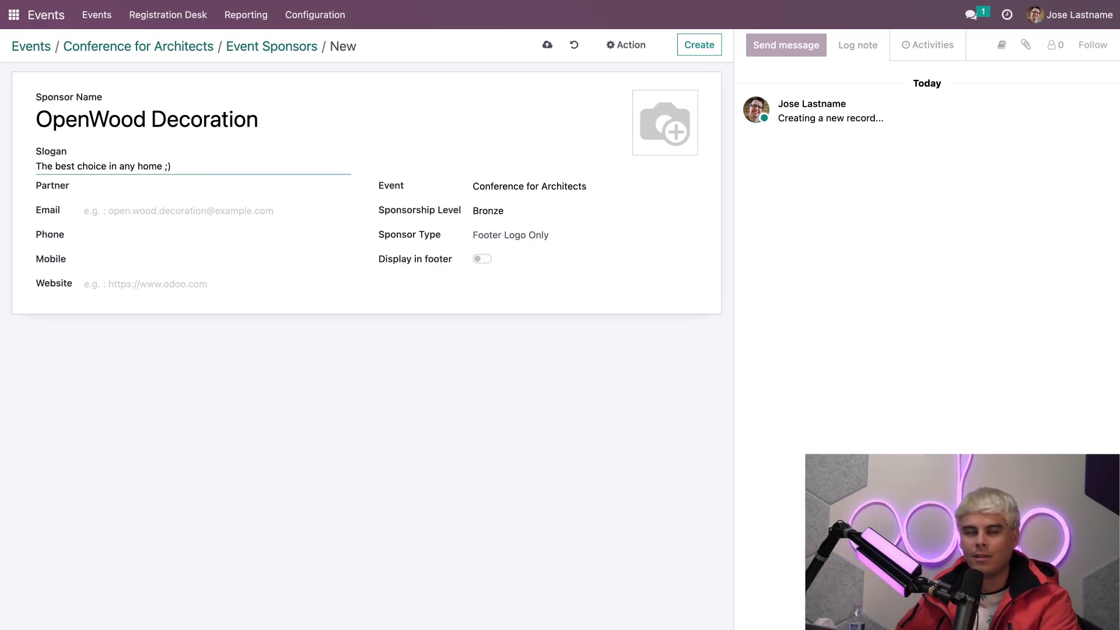
# Link the sponsor to the OpenWood partner
pyautogui.click(161, 188)
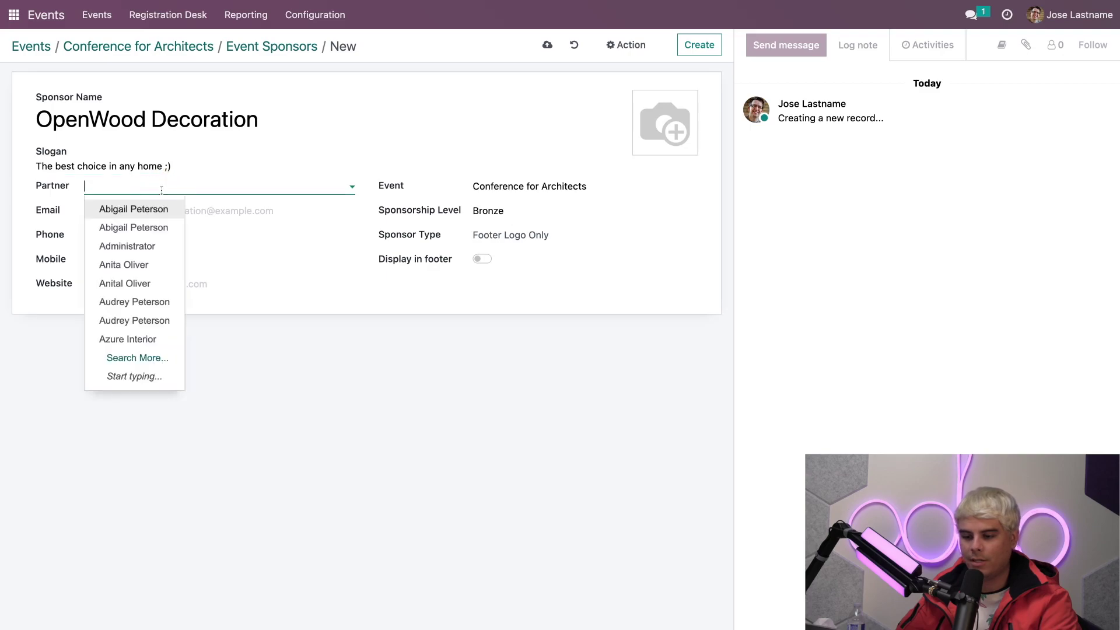
pyautogui.write('openwo')
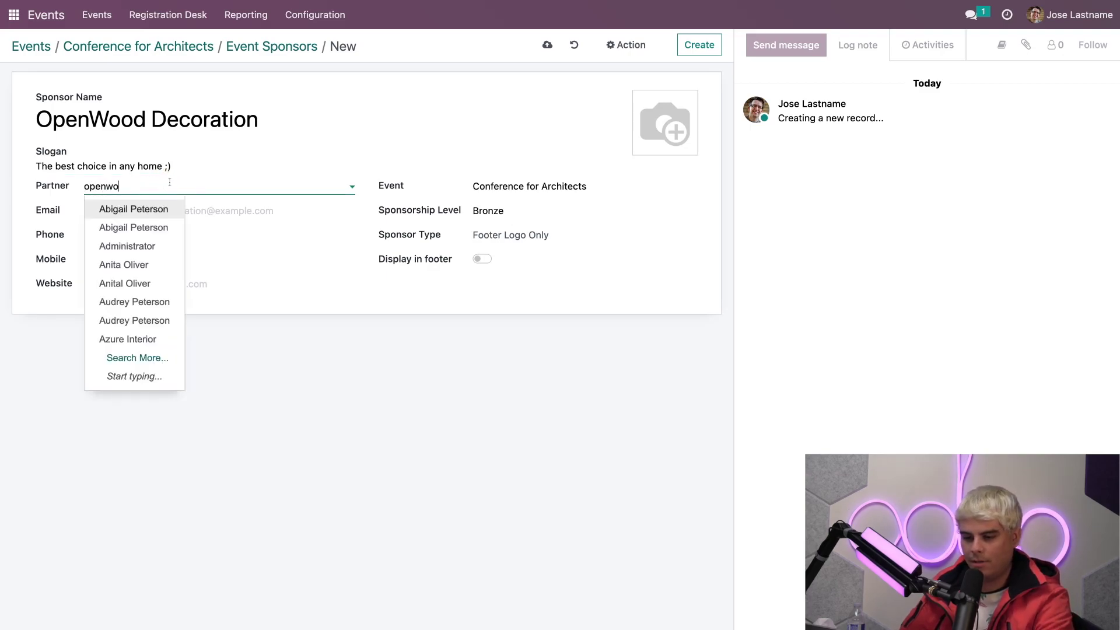
pyautogui.click(163, 208)
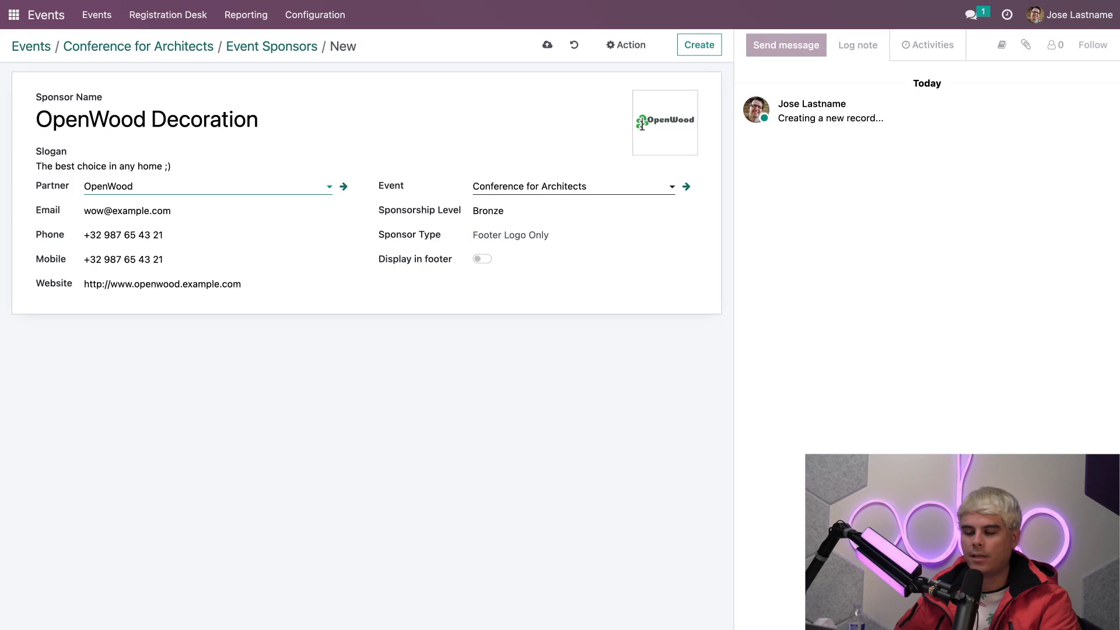
# Set Sponsorship Level to Gold and Sponsor Type to Online Exhibitor
pyautogui.click(549, 210)
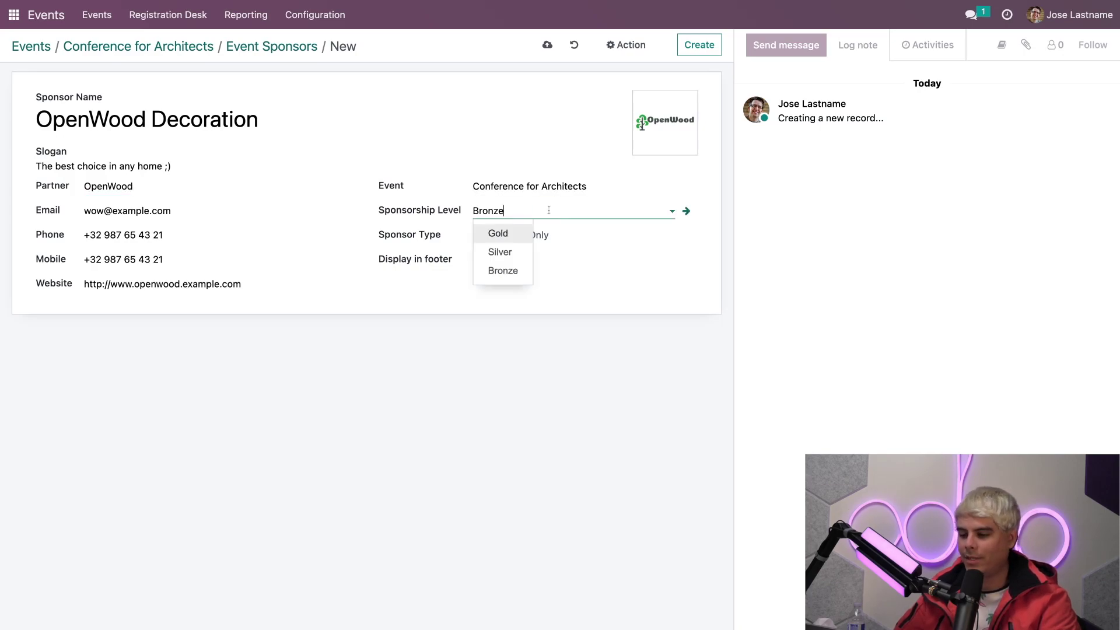
pyautogui.click(518, 233)
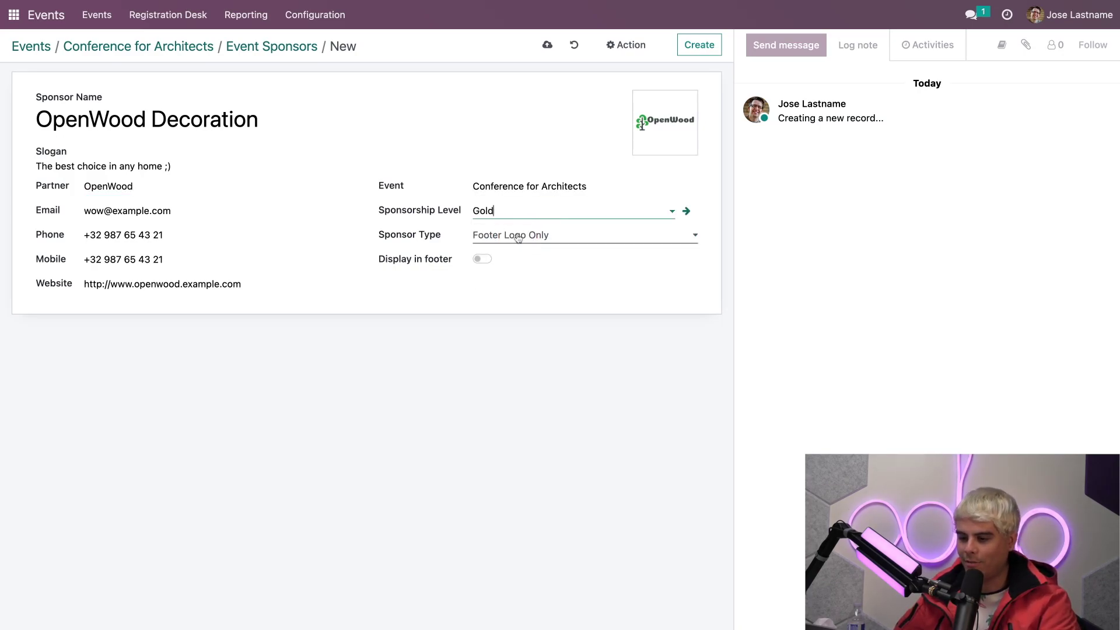
pyautogui.click(586, 241)
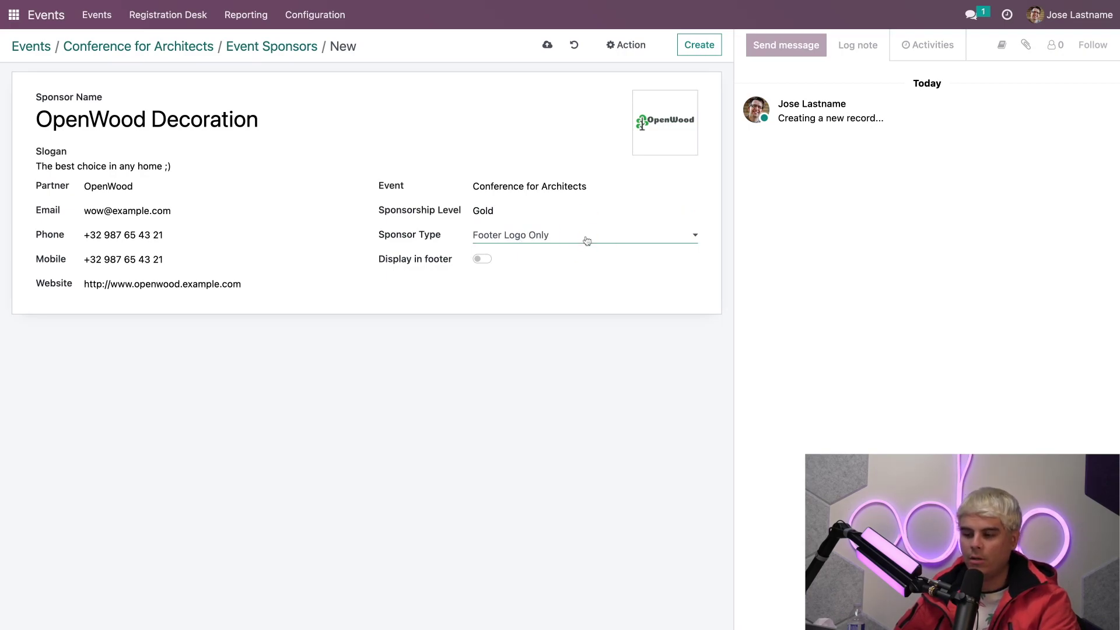
pyautogui.click(560, 264)
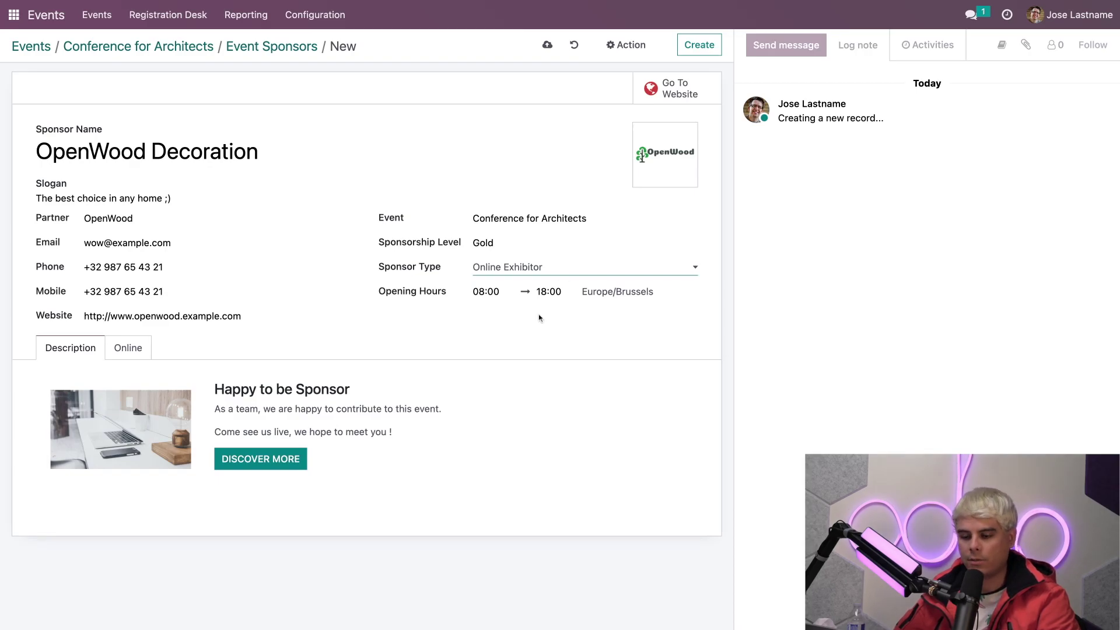
# Review the 'Happy to be Sponsor' description, then show the Online room settings
pyautogui.click(530, 420)
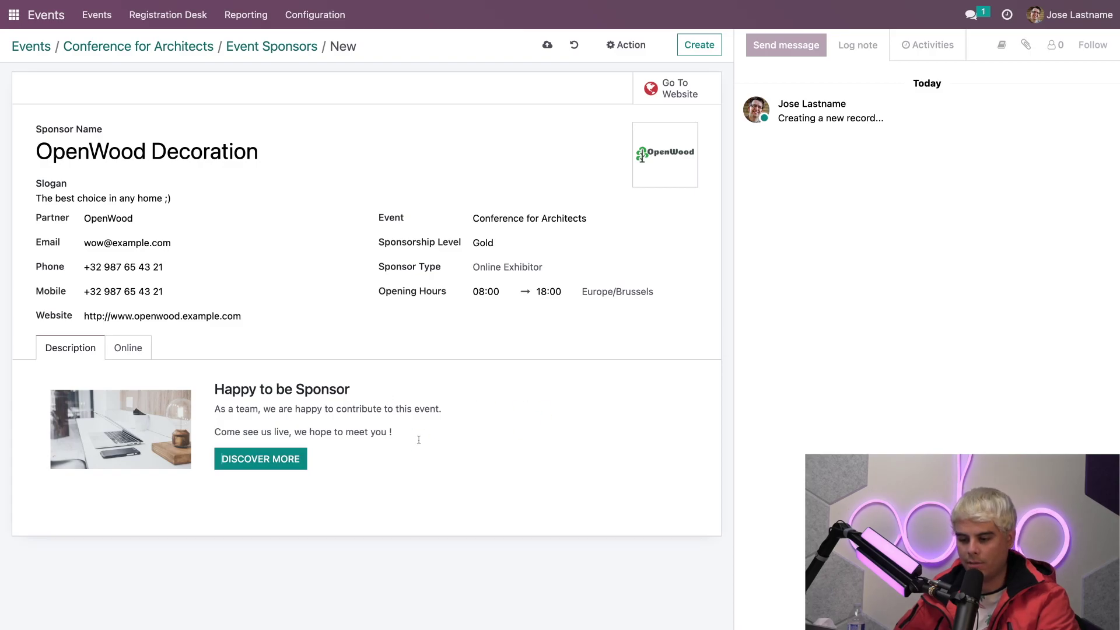
pyautogui.press('Down')
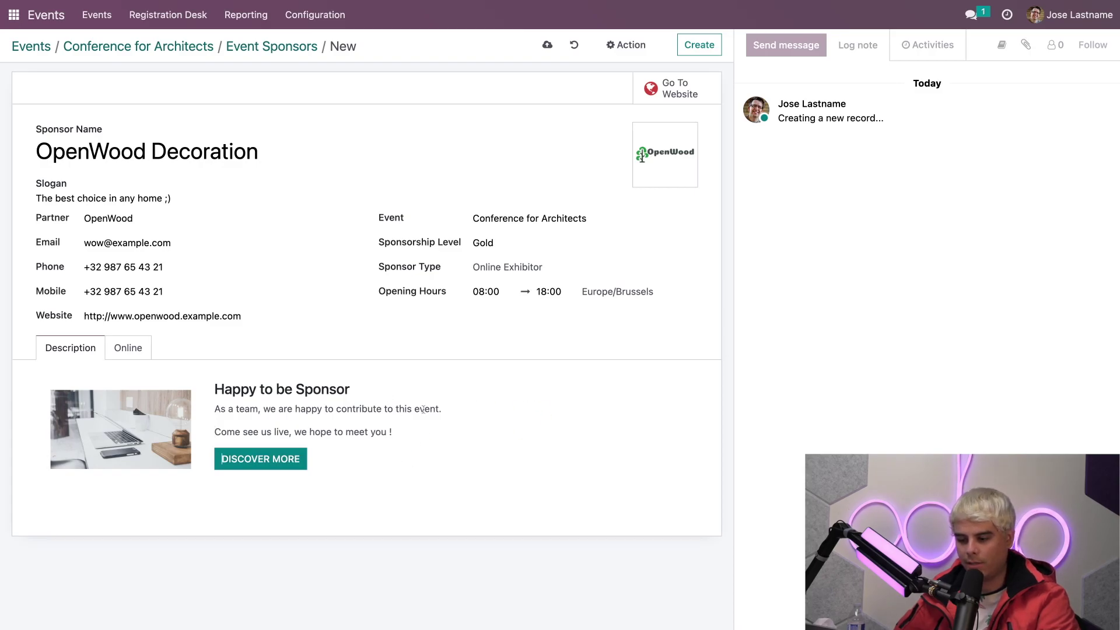
pyautogui.click(395, 392)
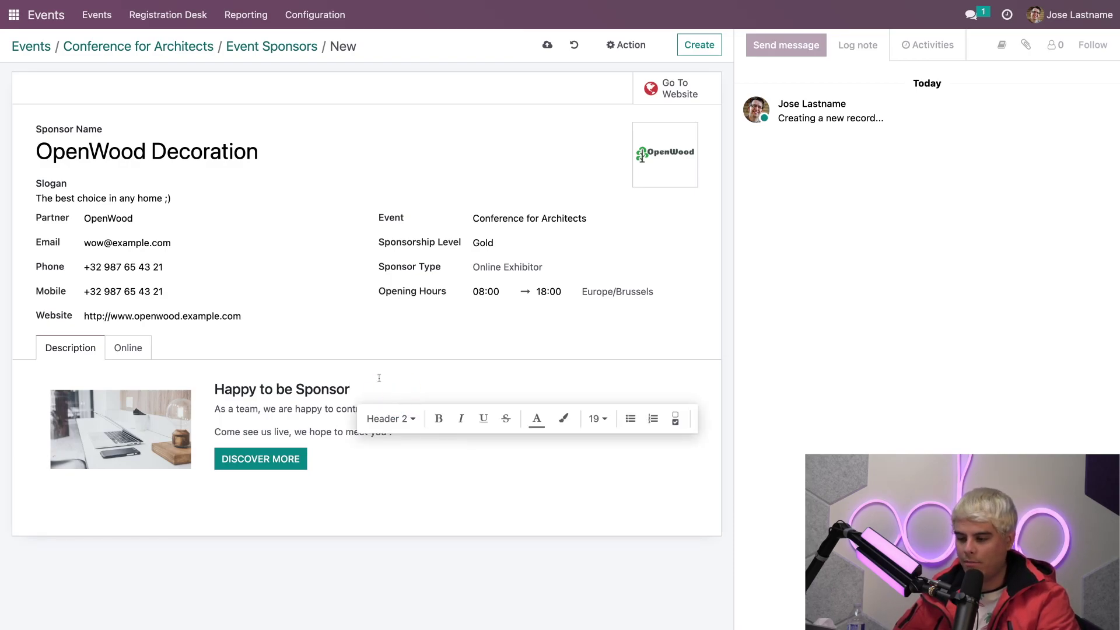
pyautogui.click(394, 457)
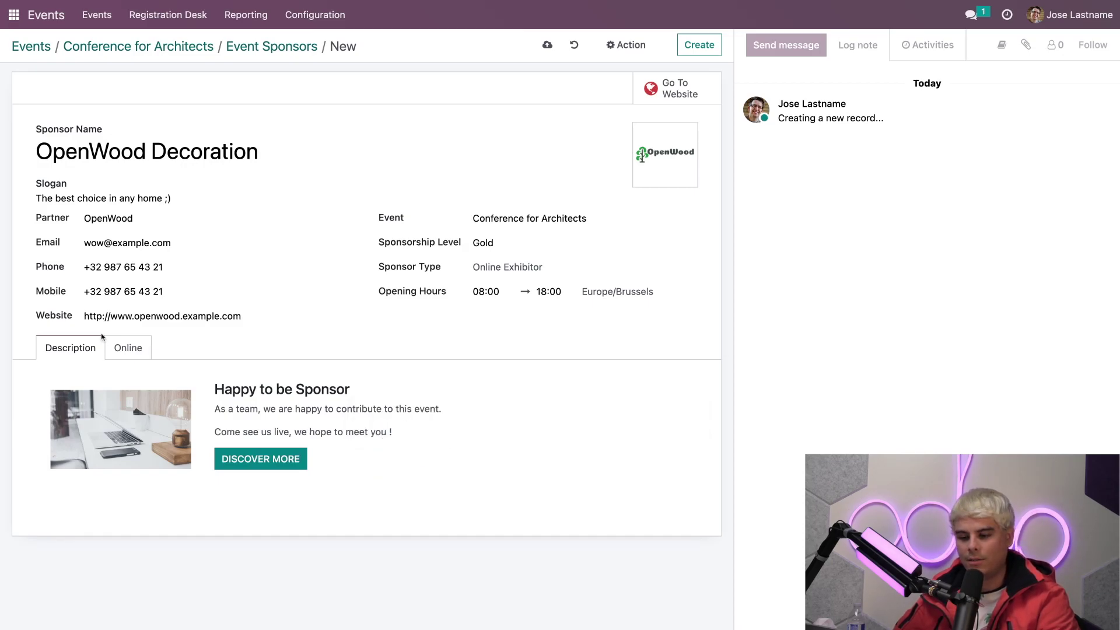
pyautogui.click(121, 349)
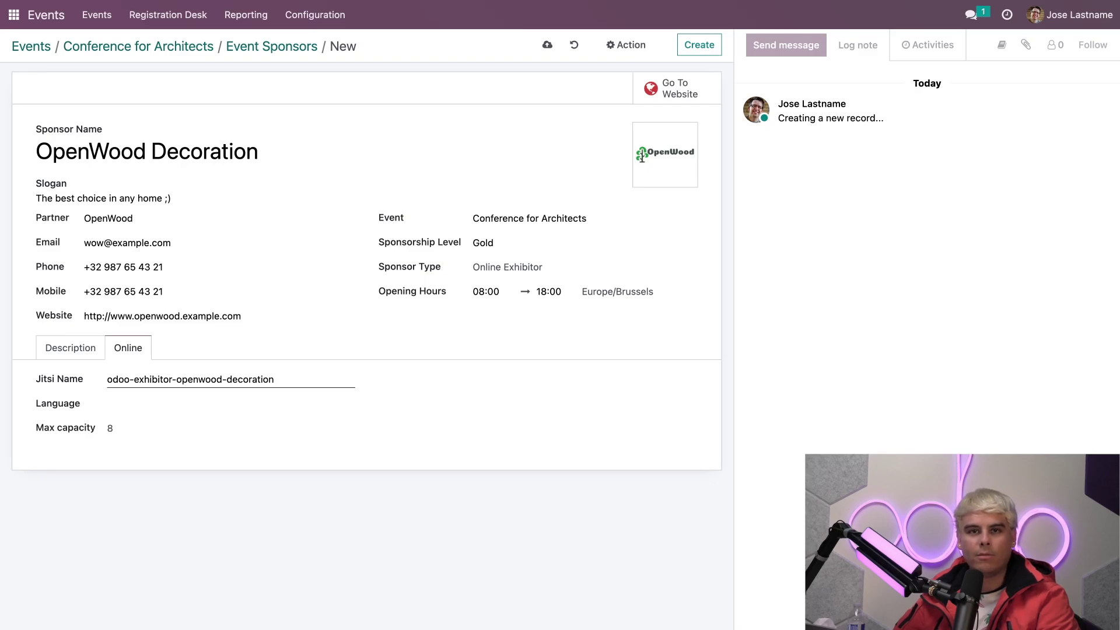
# Check Jitsi name odoo-exhibitor-openwood-decoration and set the room language to English (US)
pyautogui.click(138, 380)
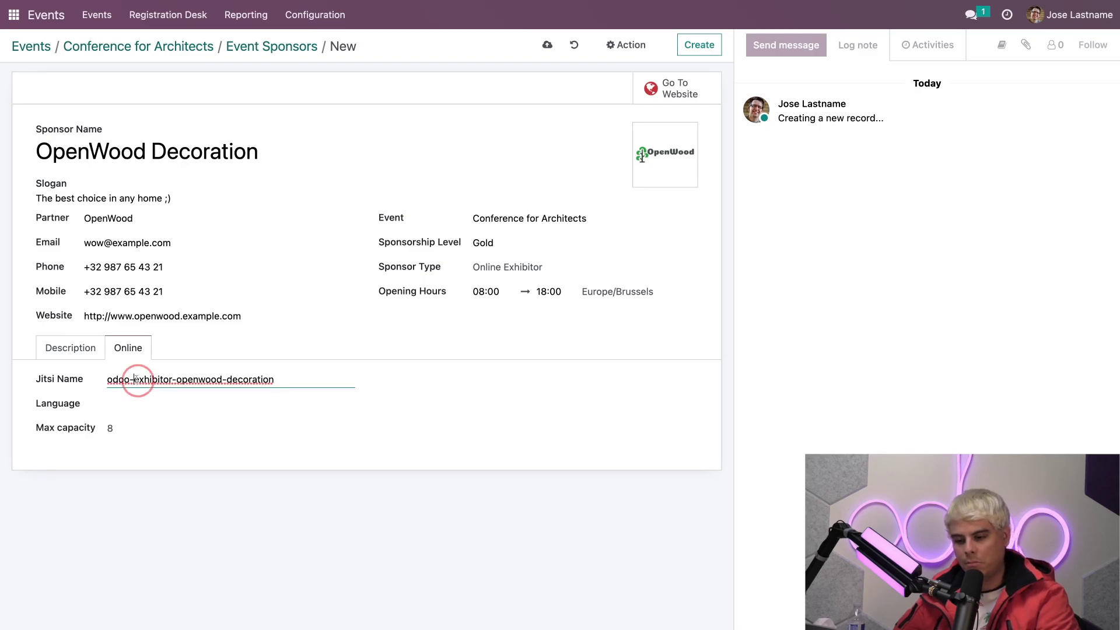
pyautogui.click(314, 384)
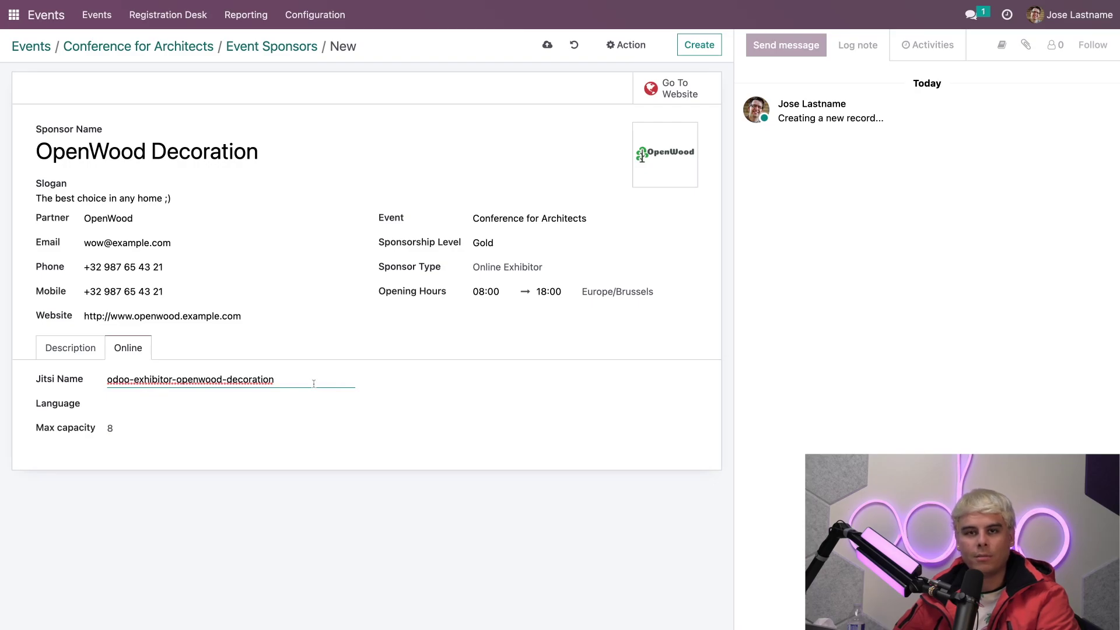
pyautogui.click(158, 405)
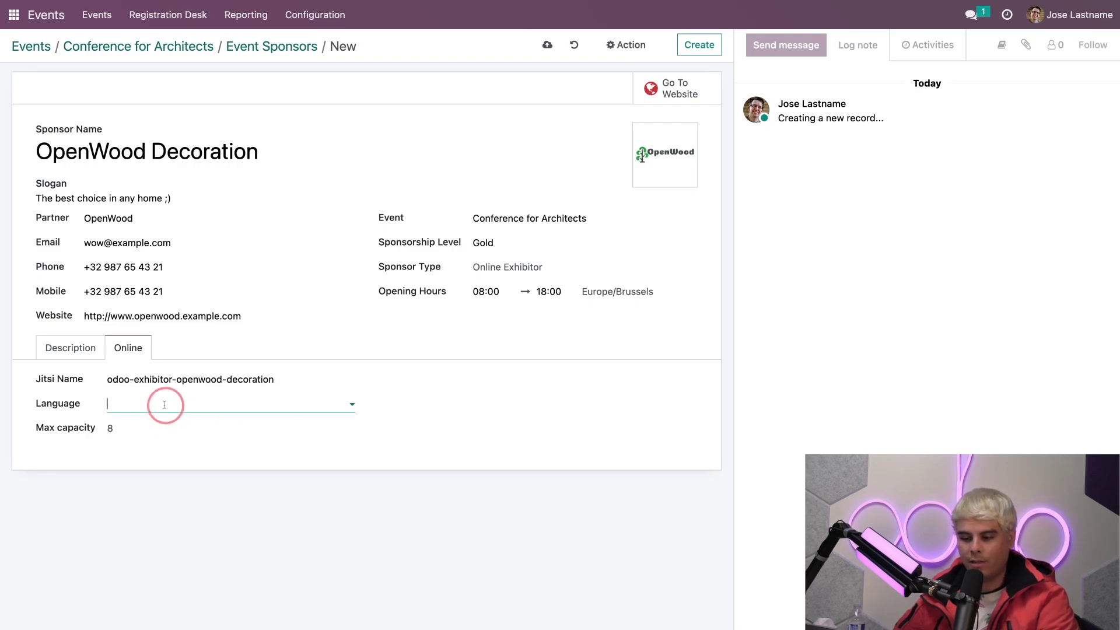
pyautogui.click(149, 426)
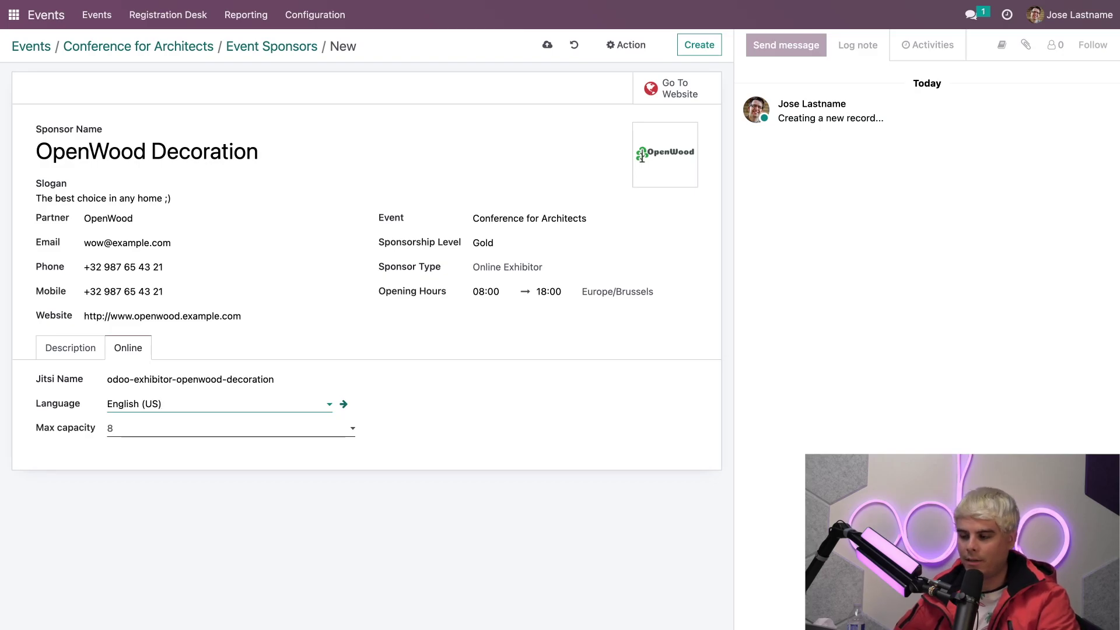
# Save the OpenWood Decoration sponsor and publish its page on the event website
pyautogui.click(547, 50)
pyautogui.click(668, 88)
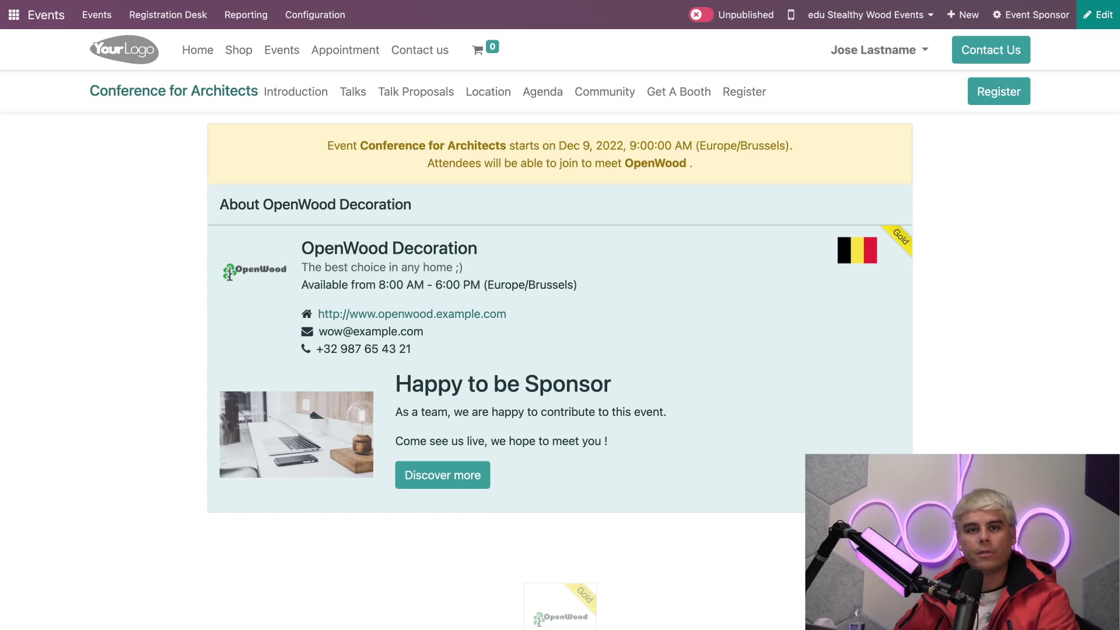
pyautogui.click(707, 18)
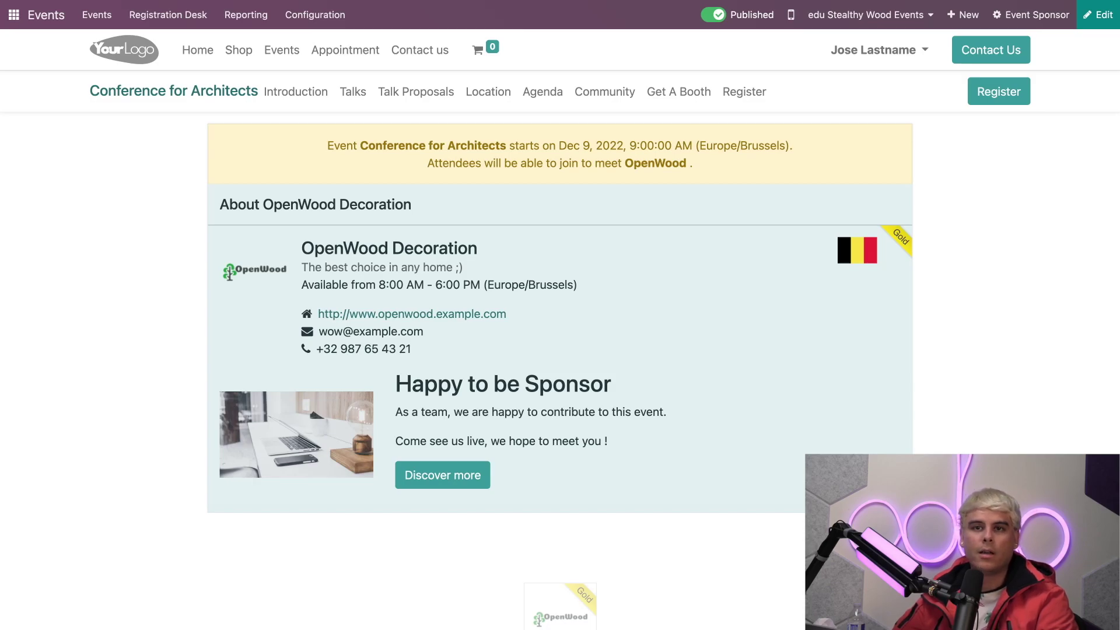
# Edit the sponsor web page and show the editor's Customize options
pyautogui.click(1099, 15)
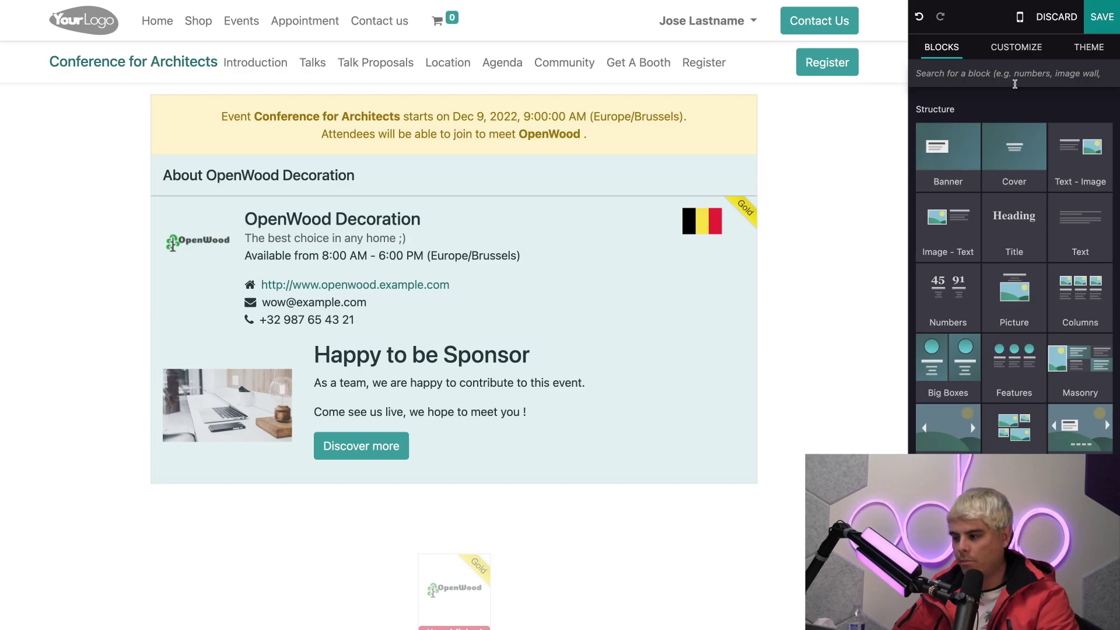
pyautogui.click(1020, 52)
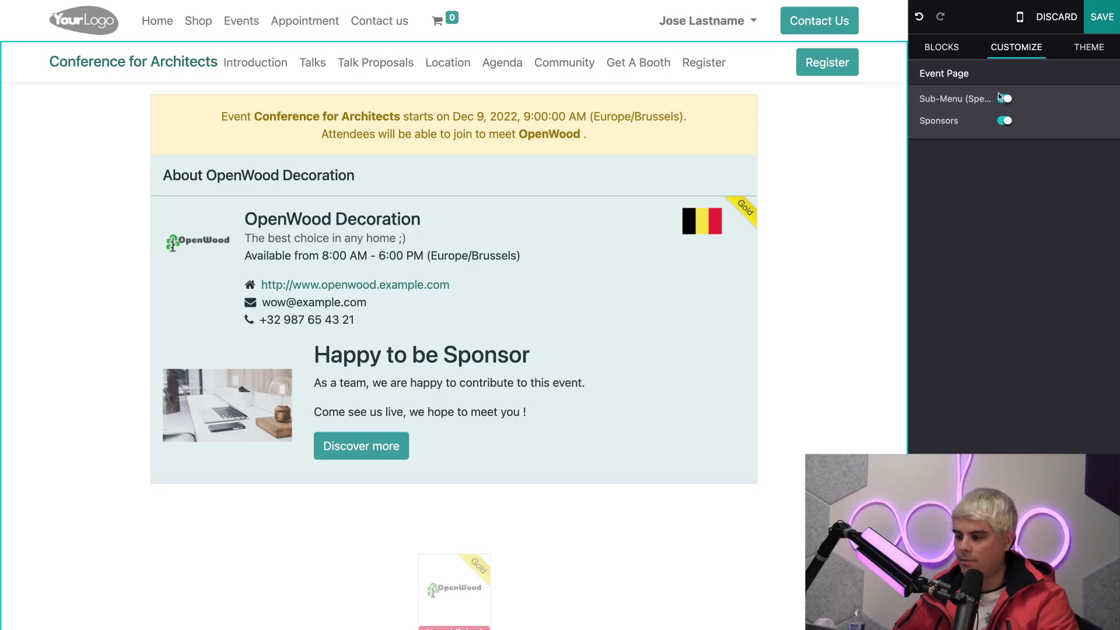
# Switch on the Sponsors option under Event Page
pyautogui.click(1001, 120)
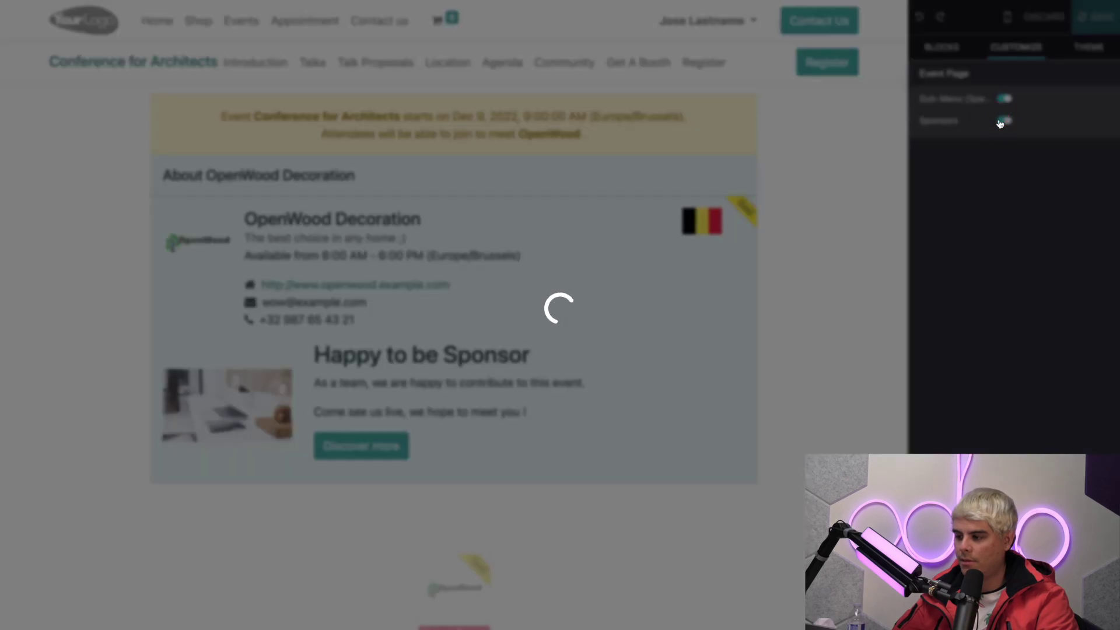